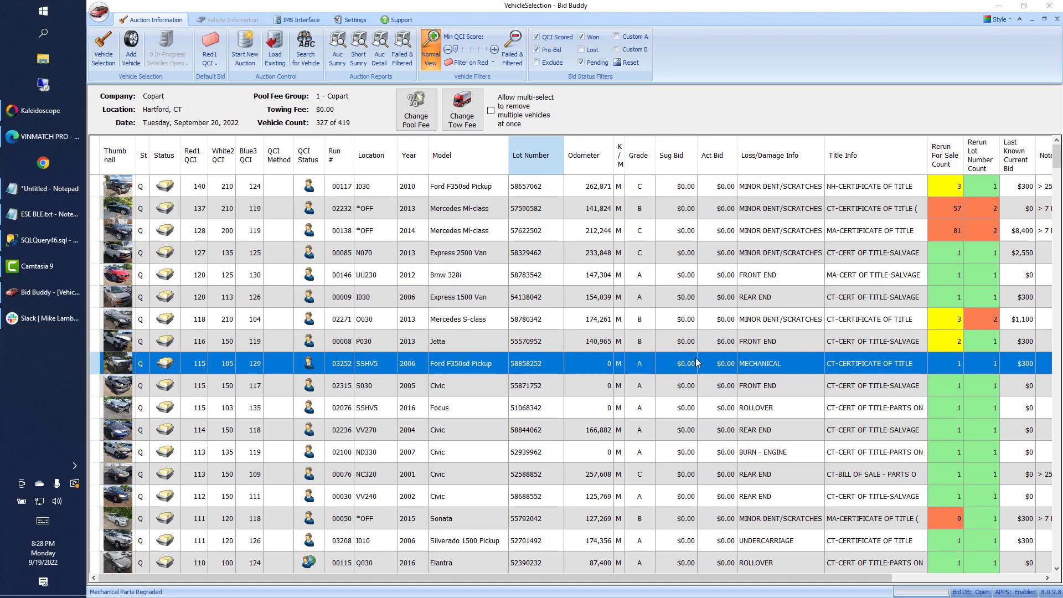
Open the 2006 Ford F350sd Pickup and fill in its VINMatch Pro estimated mileage of 284196.
double_click(483, 364)
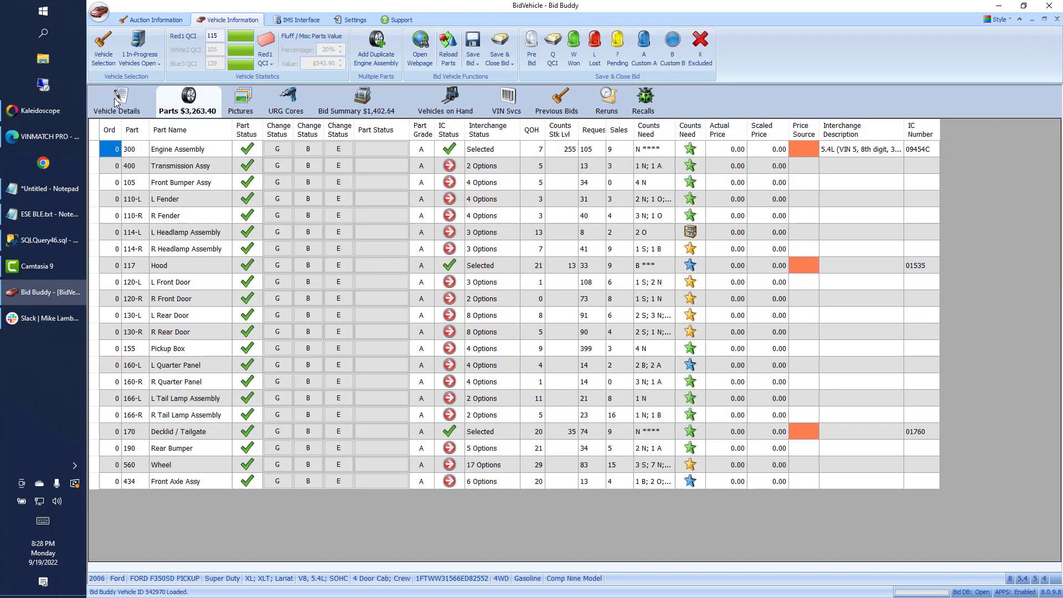
click(111, 98)
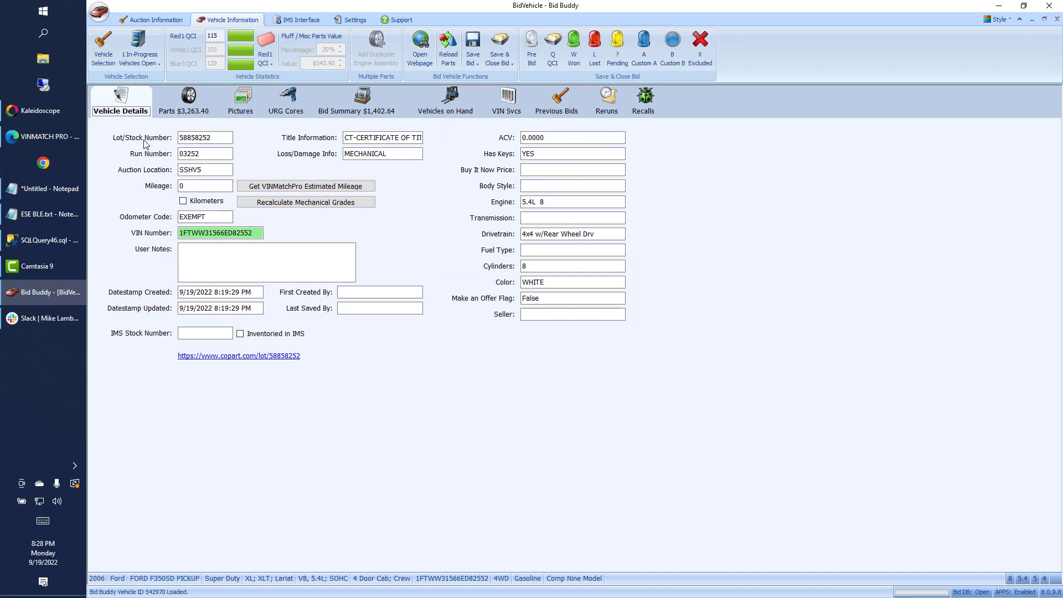
click(261, 188)
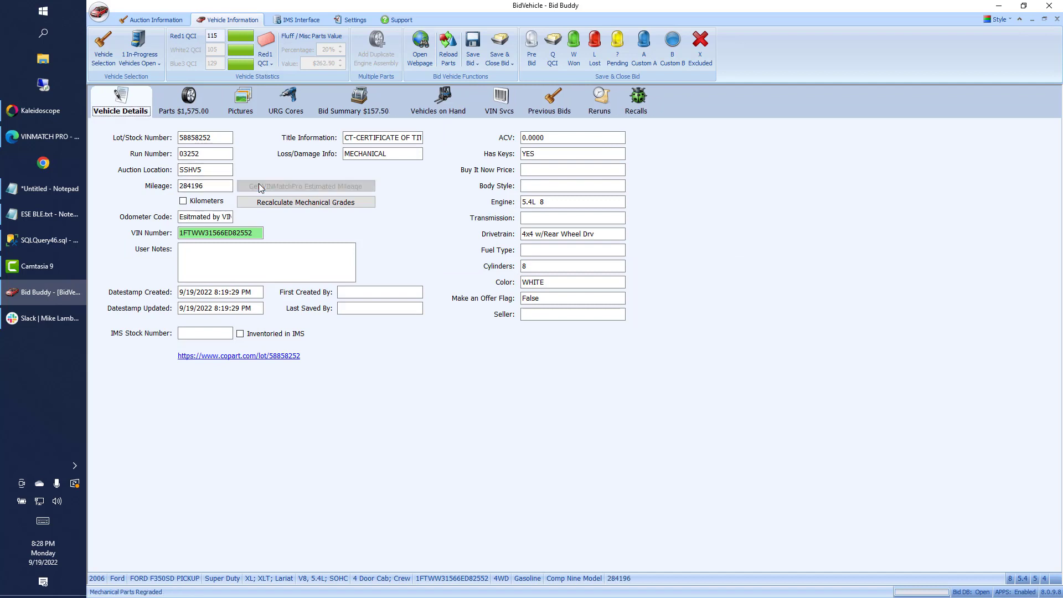
drag(205, 185, 180, 187)
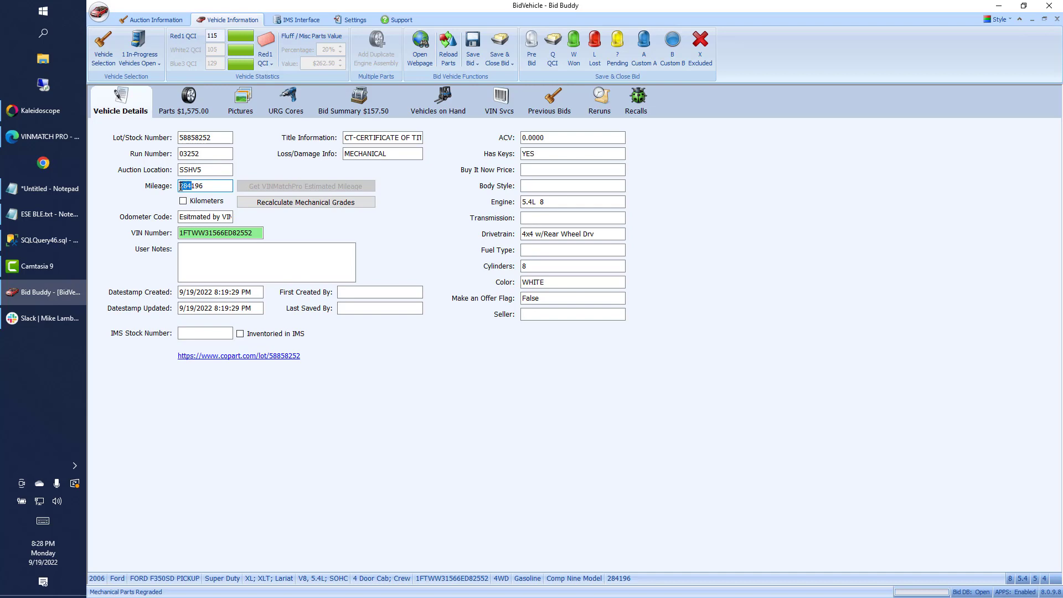
click(205, 189)
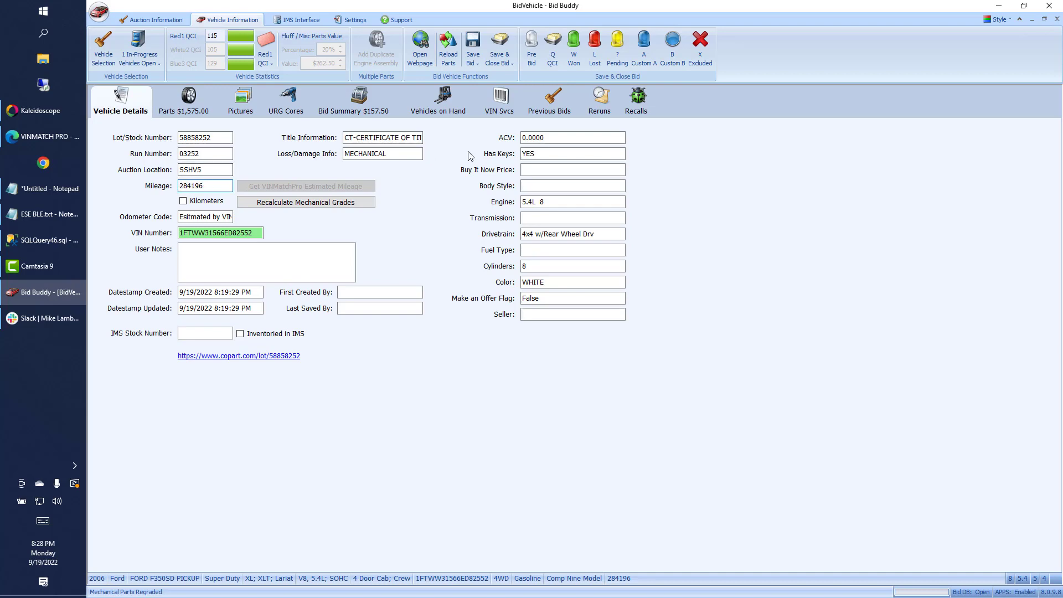
Review the truck's VINMatch Pro mileage history: Auction, Estimated and 11/13/2018 entries.
click(489, 113)
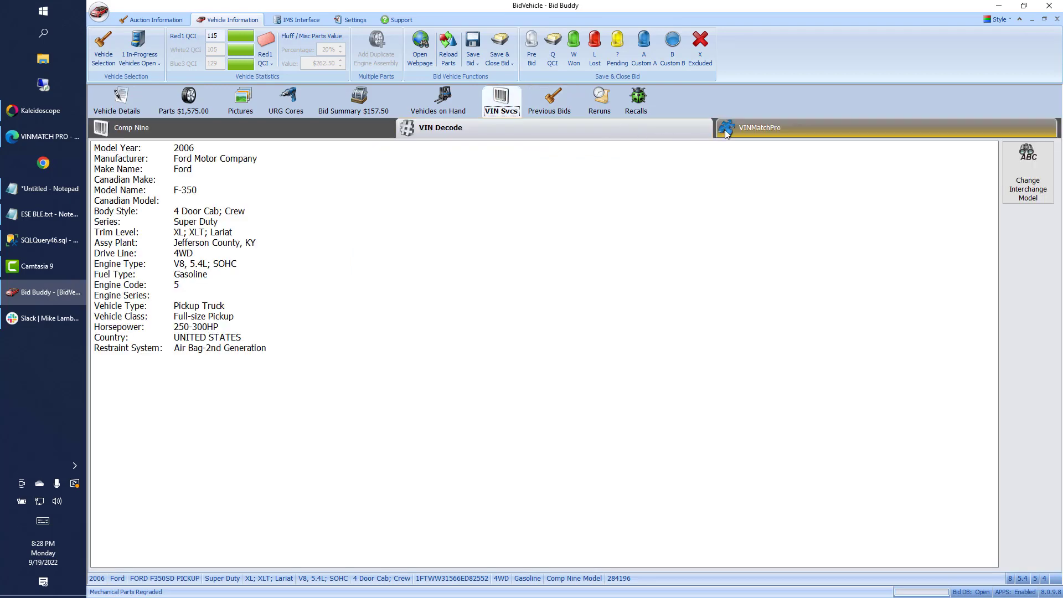
click(727, 134)
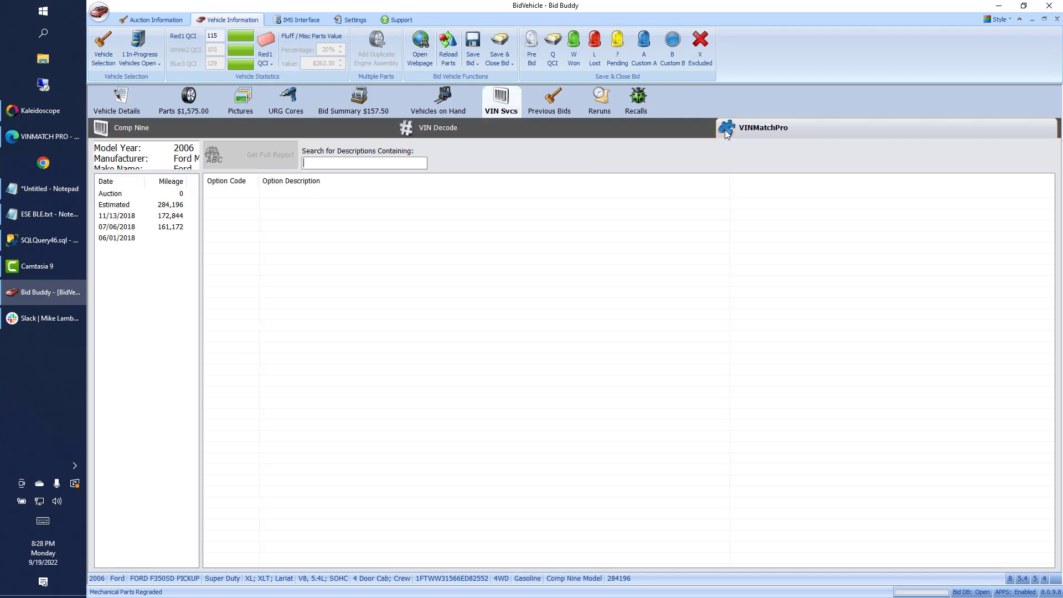
click(179, 195)
click(138, 206)
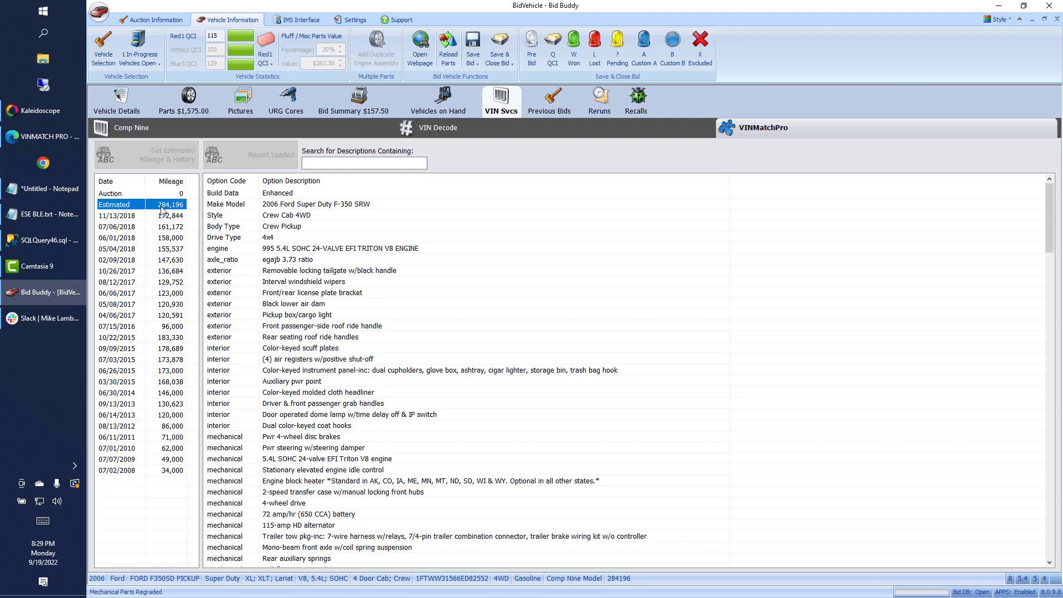
click(129, 219)
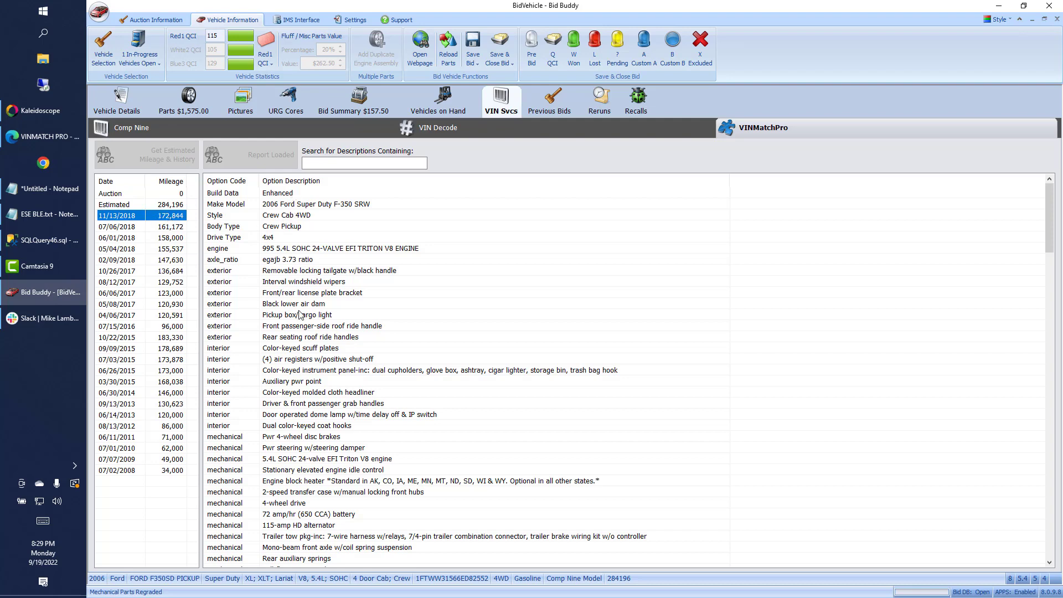
Search the option descriptions for 'whee' and 'rat', then clear the search.
click(328, 165)
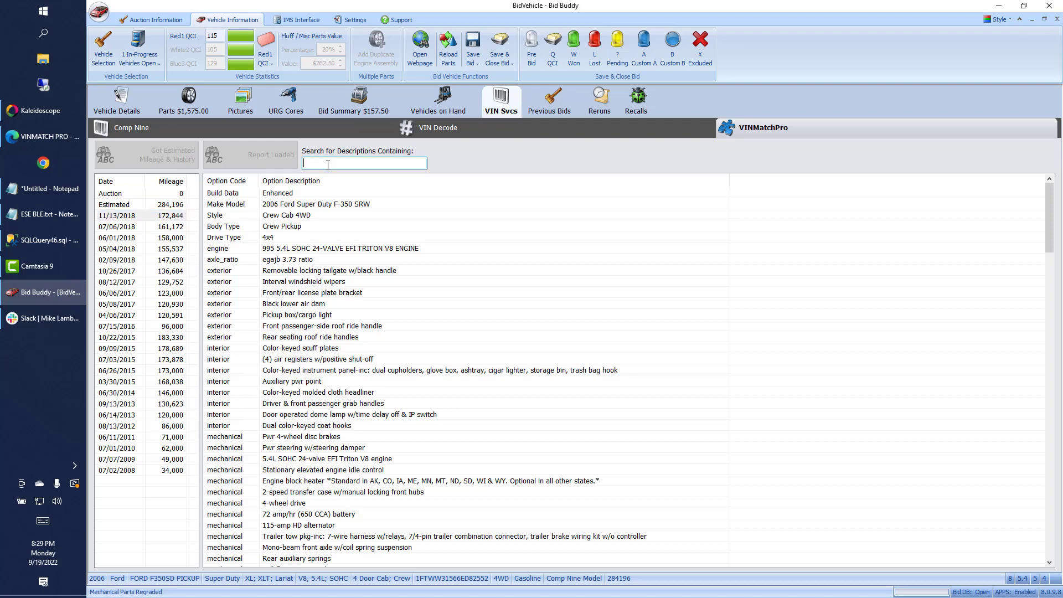
text(whee)
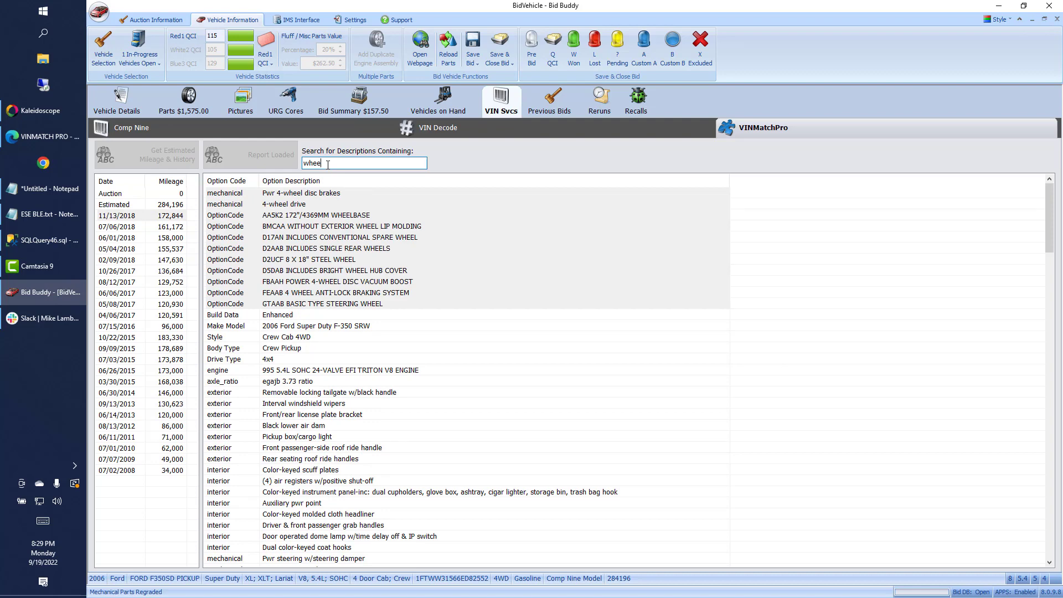
key(BackSpace)
key(BackSpace)
key(BackSpace)
key(BackSpace)
text(rat)
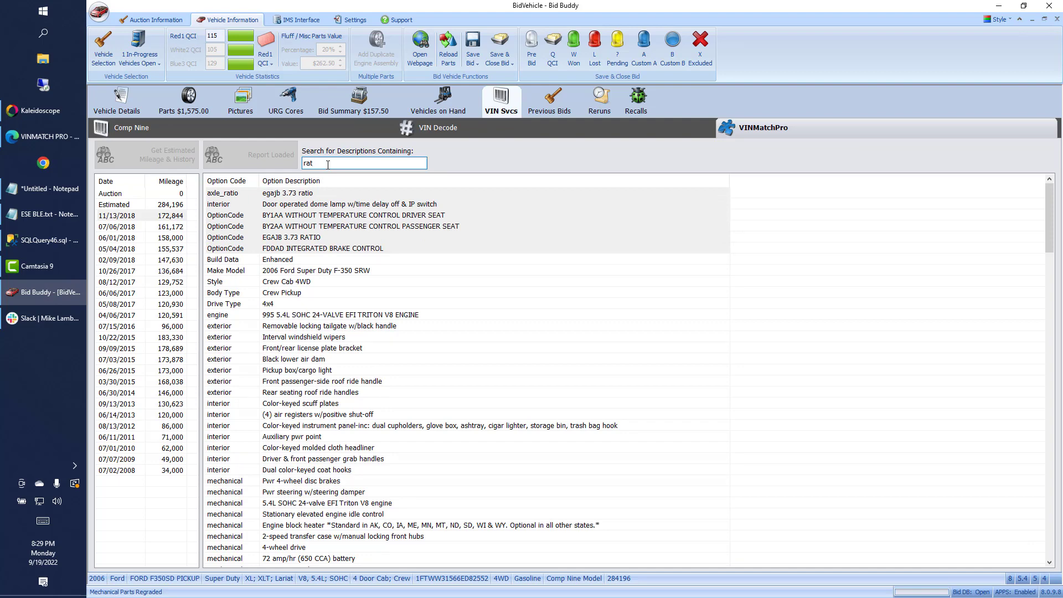
key(BackSpace)
key(BackSpace)
key(BackSpace)
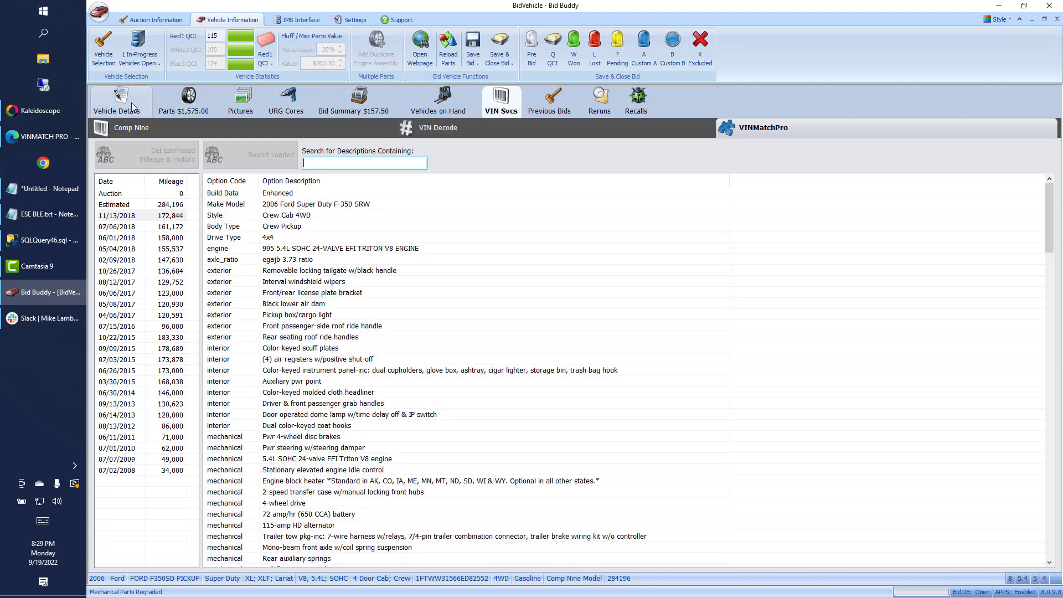
View the parts list, then close the vehicle without saving its bid.
click(186, 102)
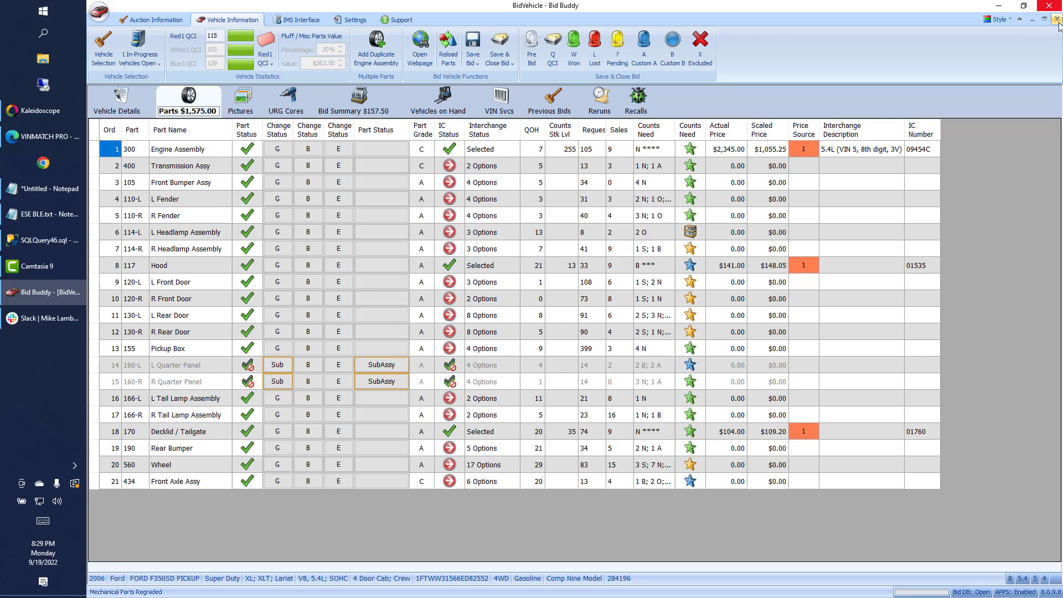
click(1048, 6)
click(591, 356)
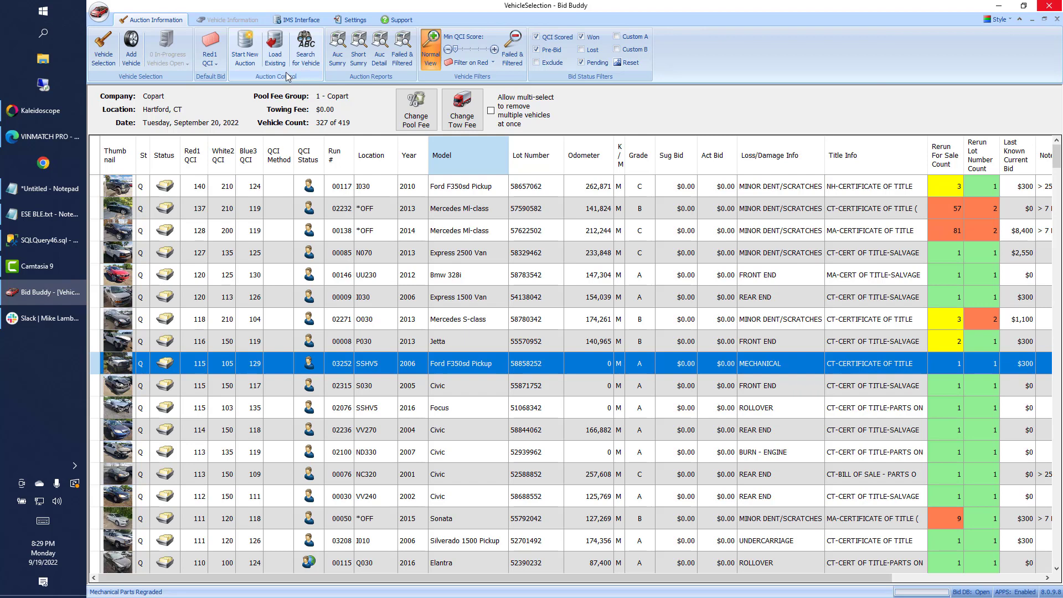
Add a new vehicle by looking up a CT - Connecticut plate's VIN, decoding a 2022 Tesla Model X Plaid.
click(131, 50)
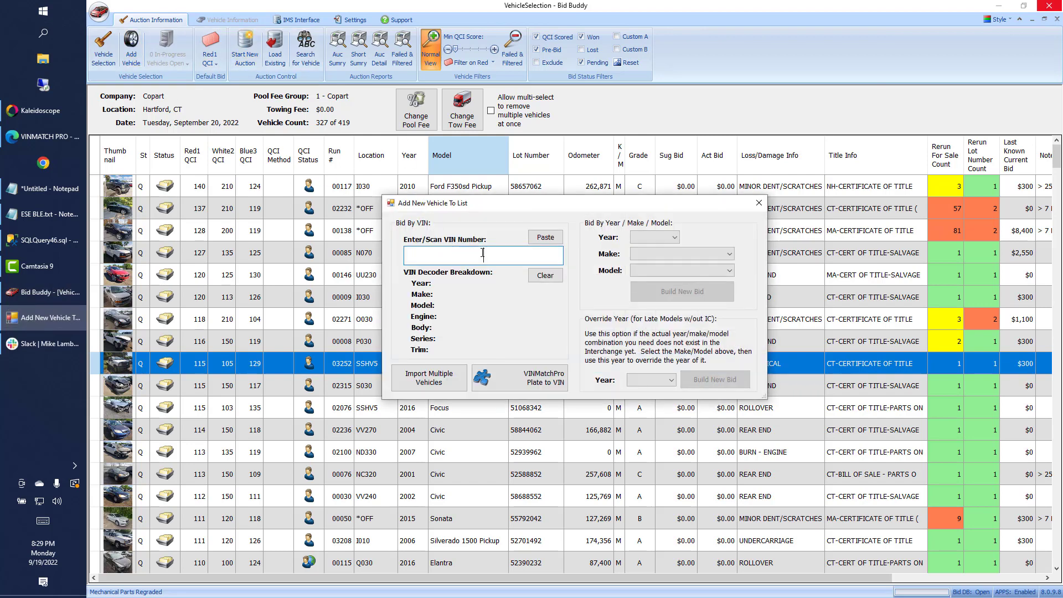
click(541, 384)
click(506, 244)
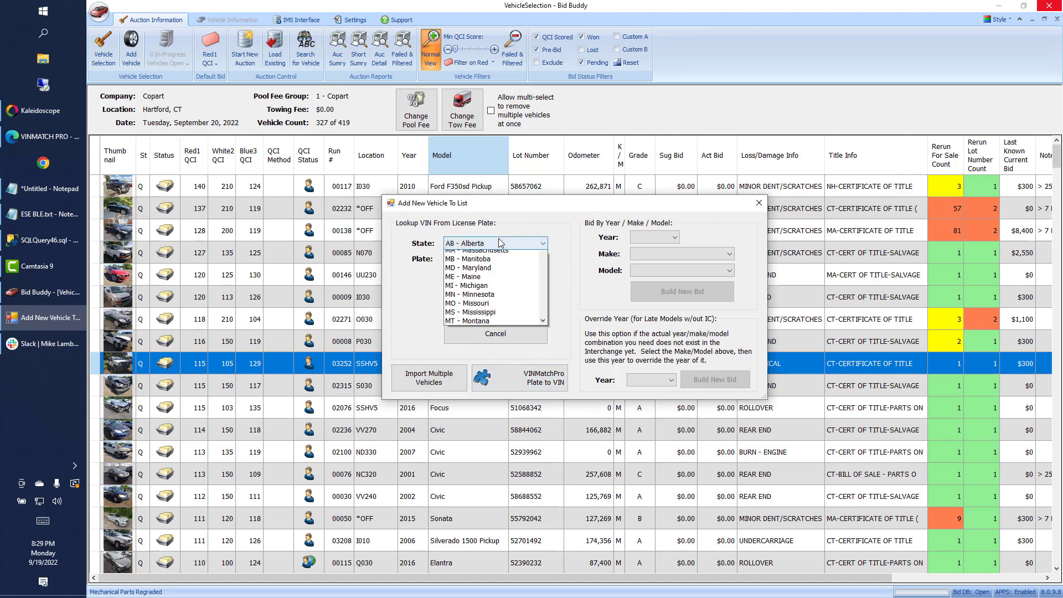
click(492, 328)
click(486, 261)
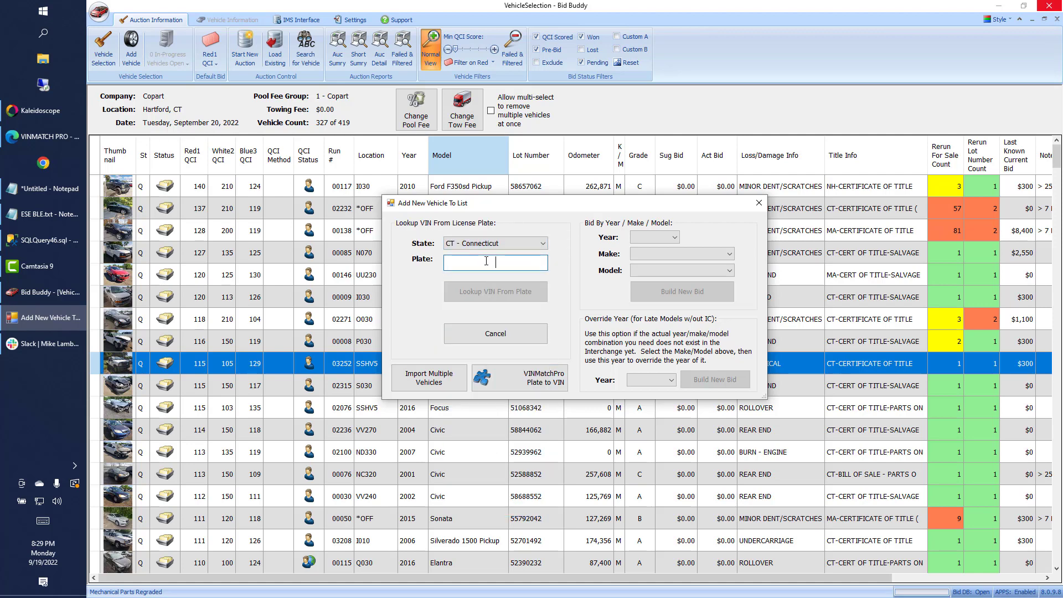
text(TRIPLJ)
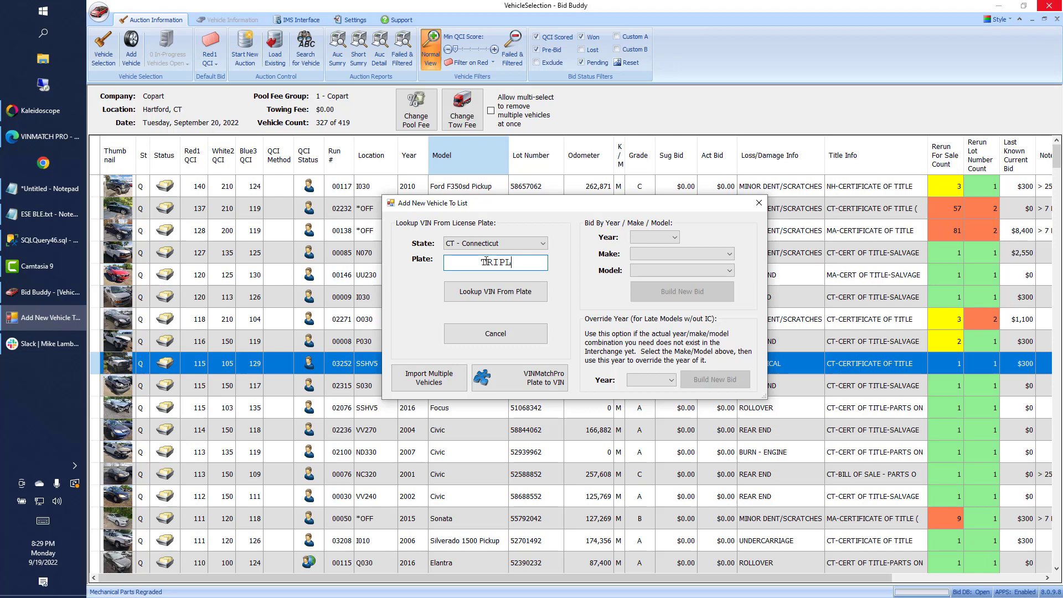
click(485, 292)
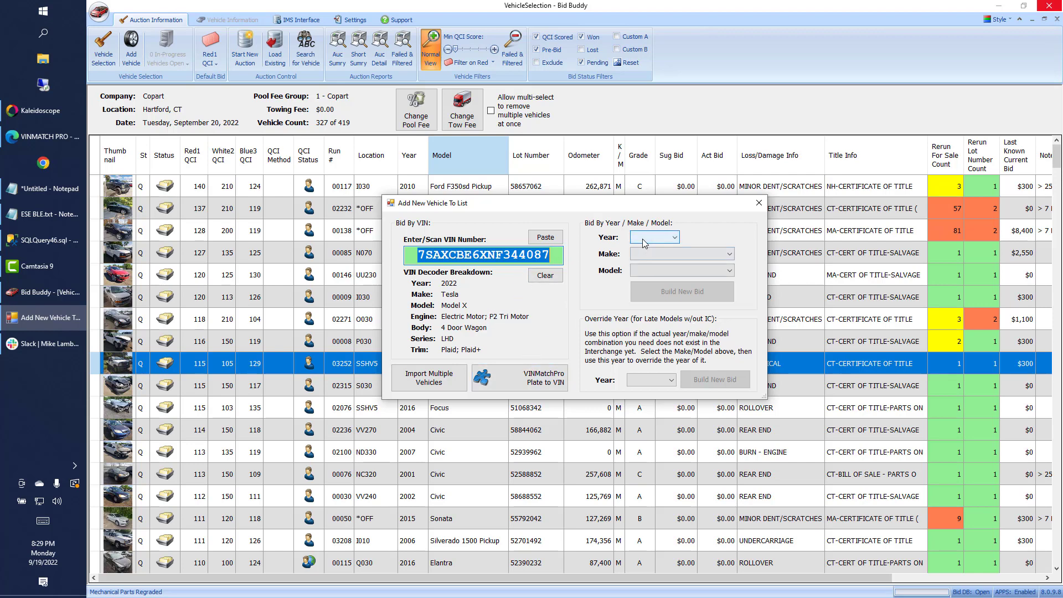
click(664, 242)
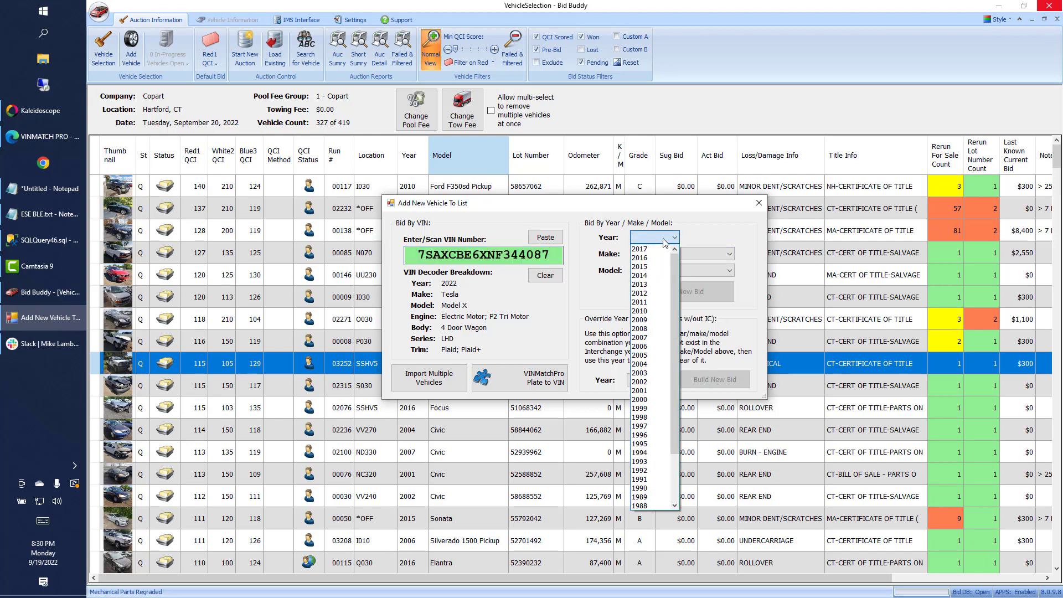
click(664, 242)
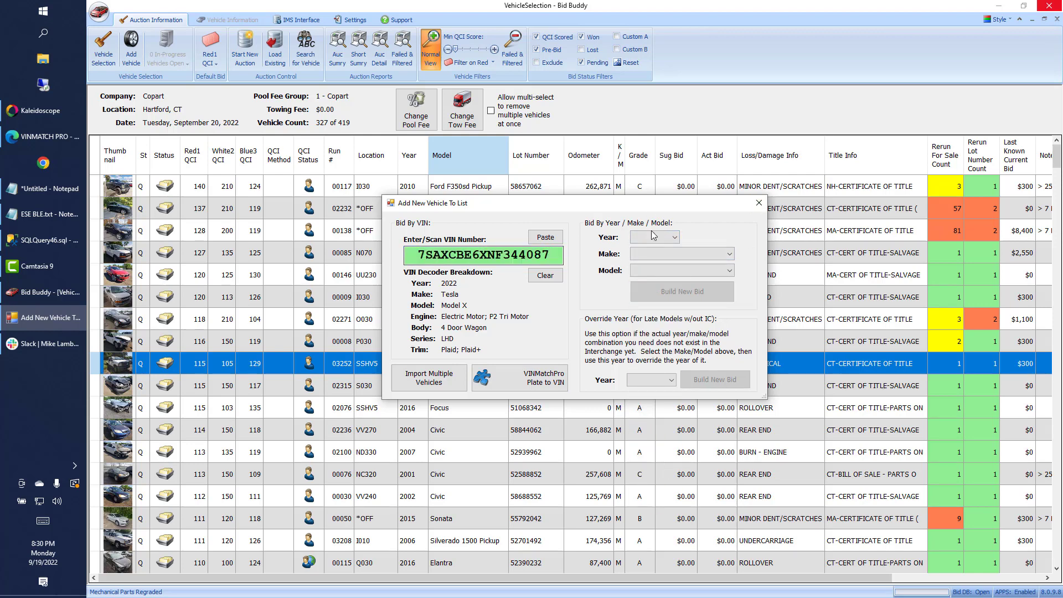
Close the add-vehicle window and review the VINMatch Pro integration's login email and password settings.
click(759, 204)
click(390, 22)
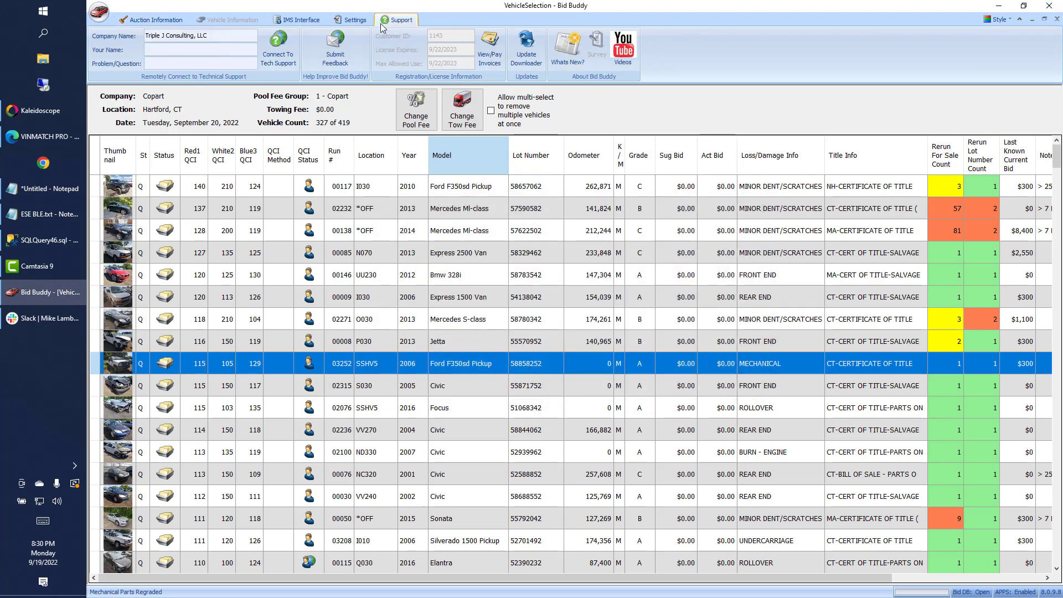
click(352, 20)
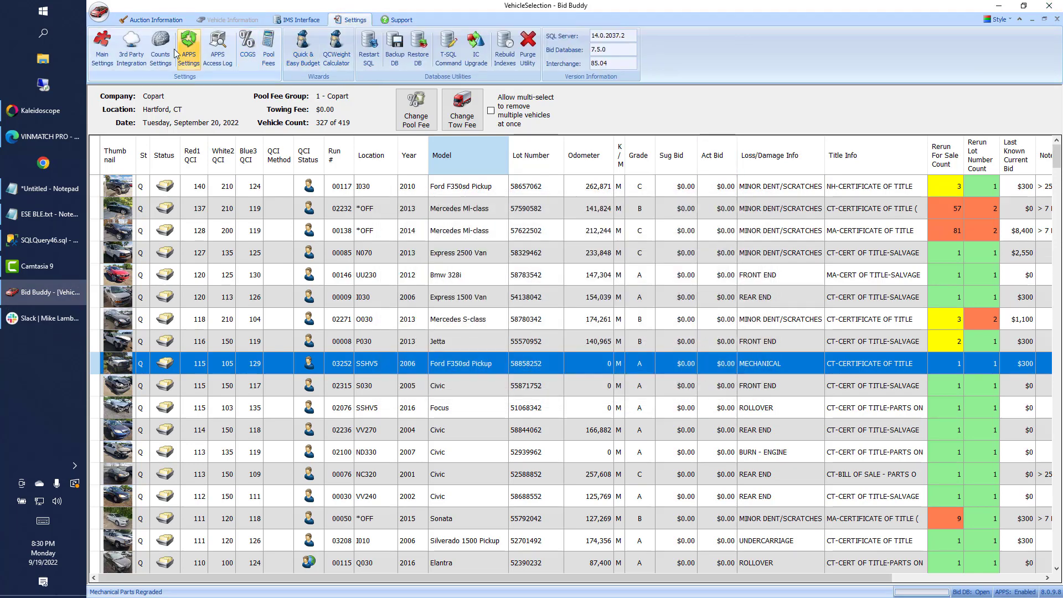
click(132, 61)
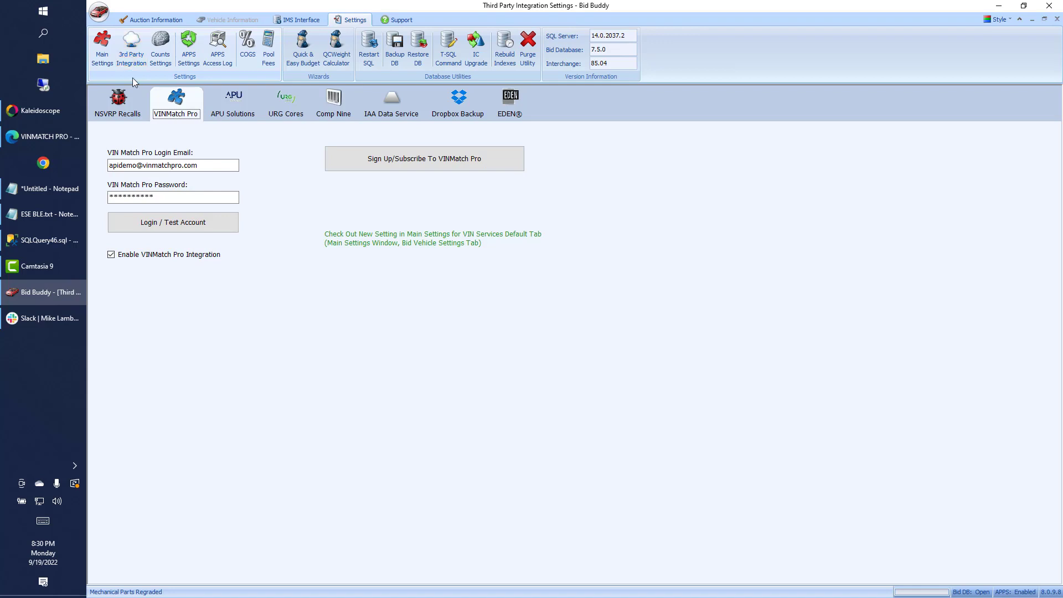
drag(217, 165, 108, 165)
drag(166, 197, 103, 193)
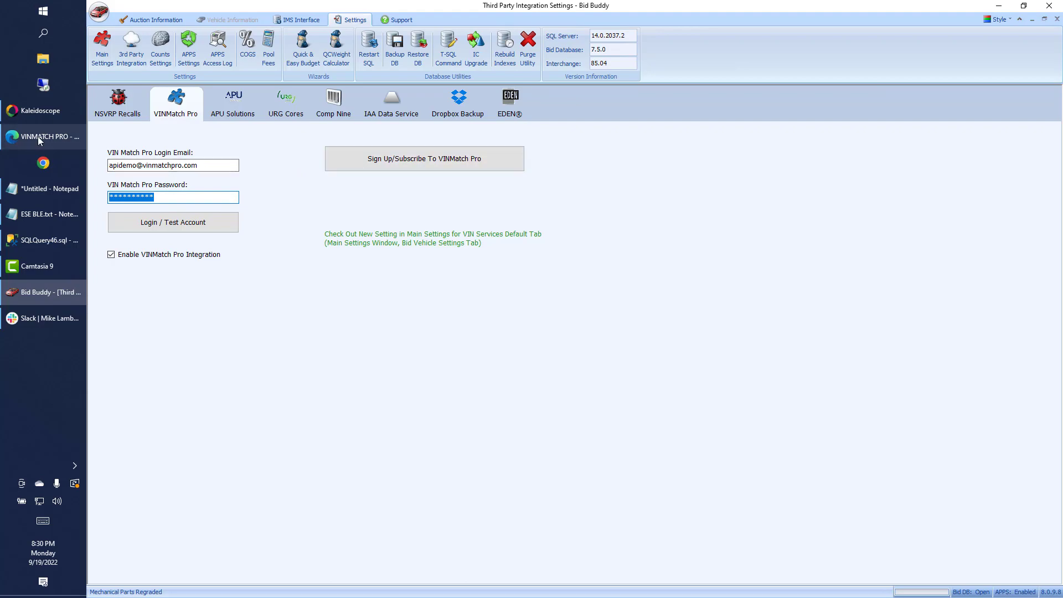
click(72, 142)
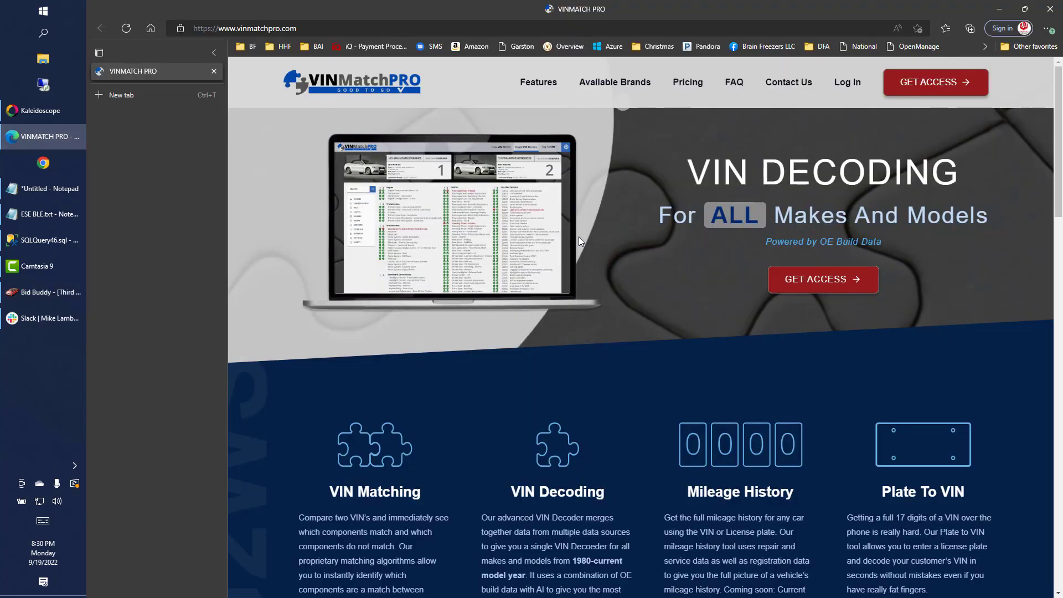
scroll(587, 294, down, 1)
scroll(588, 297, down, 6)
scroll(588, 297, up, 7)
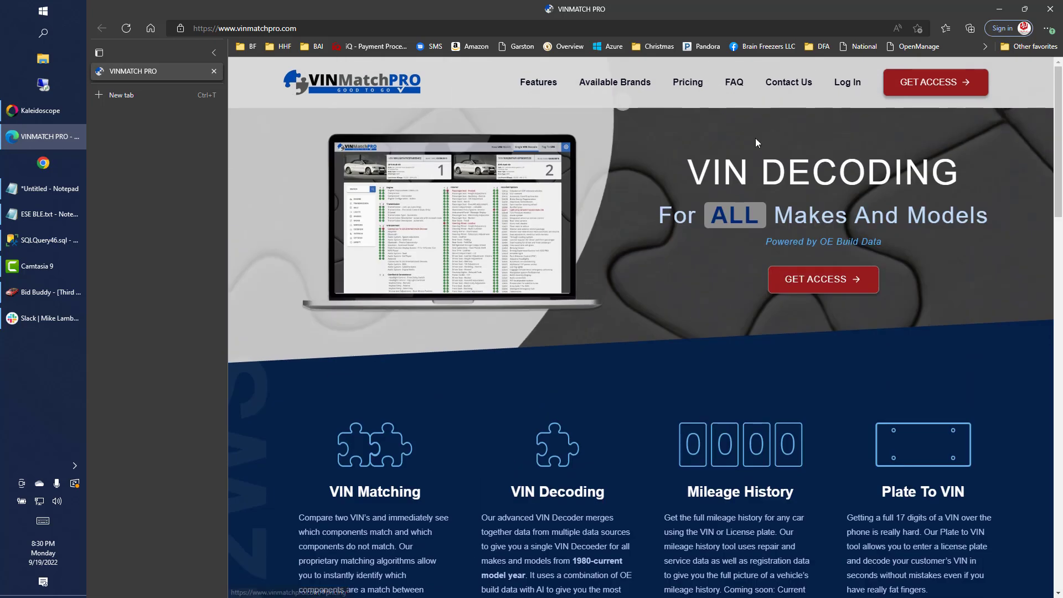
click(991, 12)
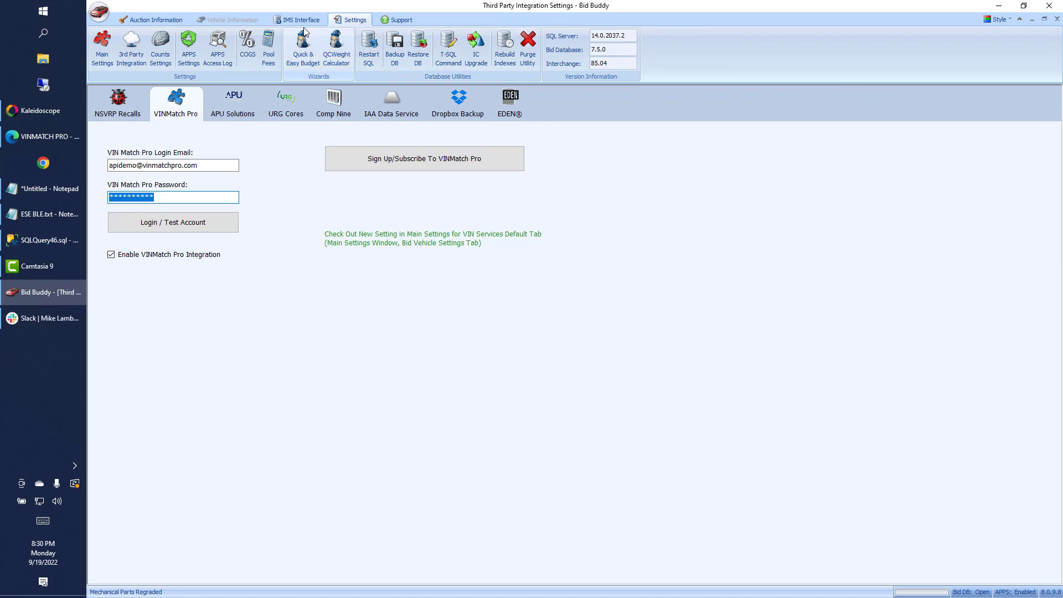
Set Bid Vehicle Settings' VIN Services Default Tab to 3 - VINMatch Pro and save the main settings.
click(107, 53)
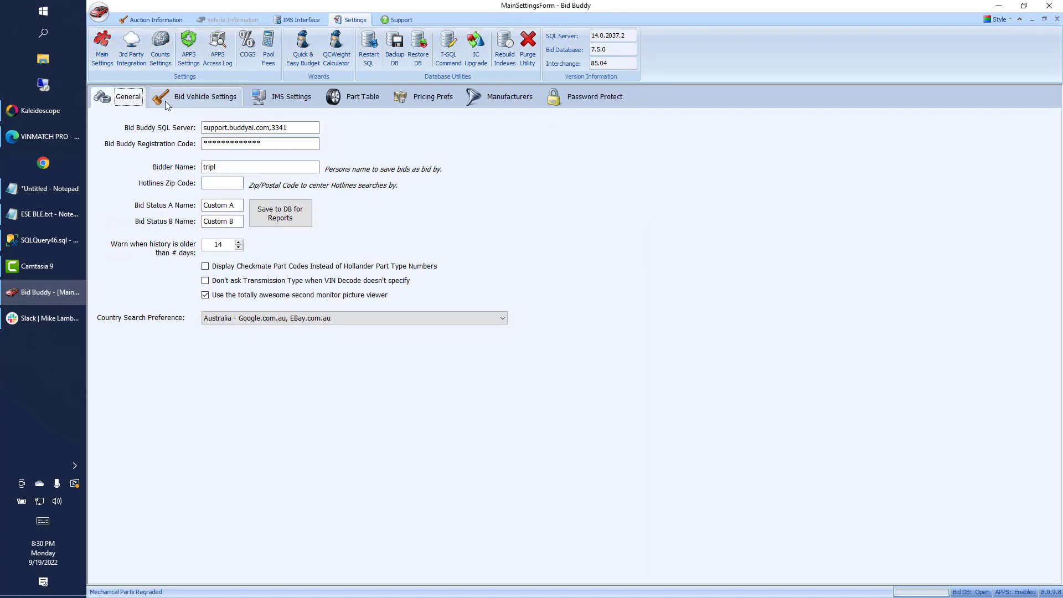
click(168, 99)
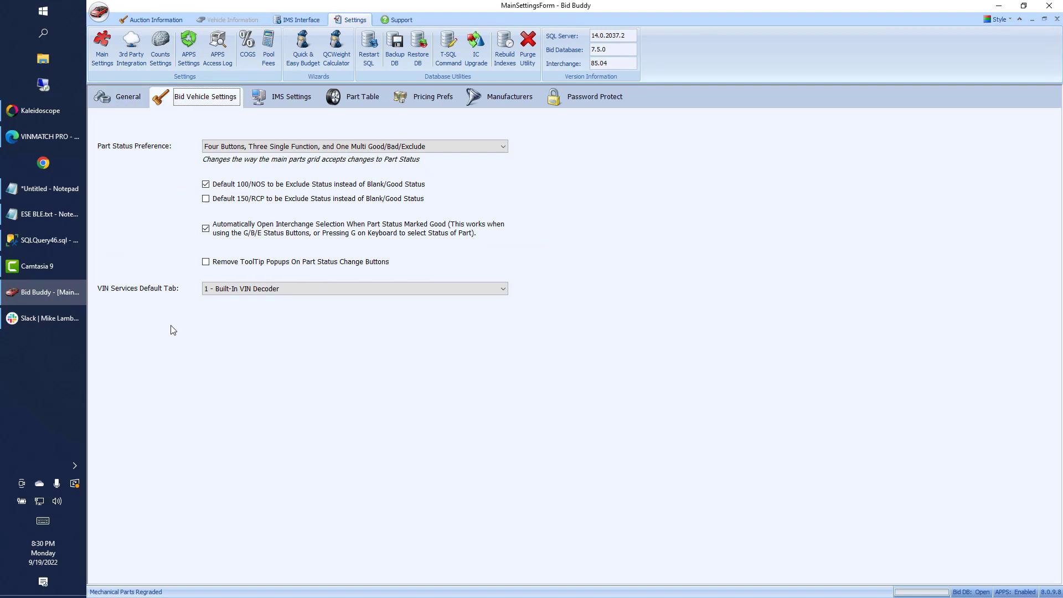
click(216, 288)
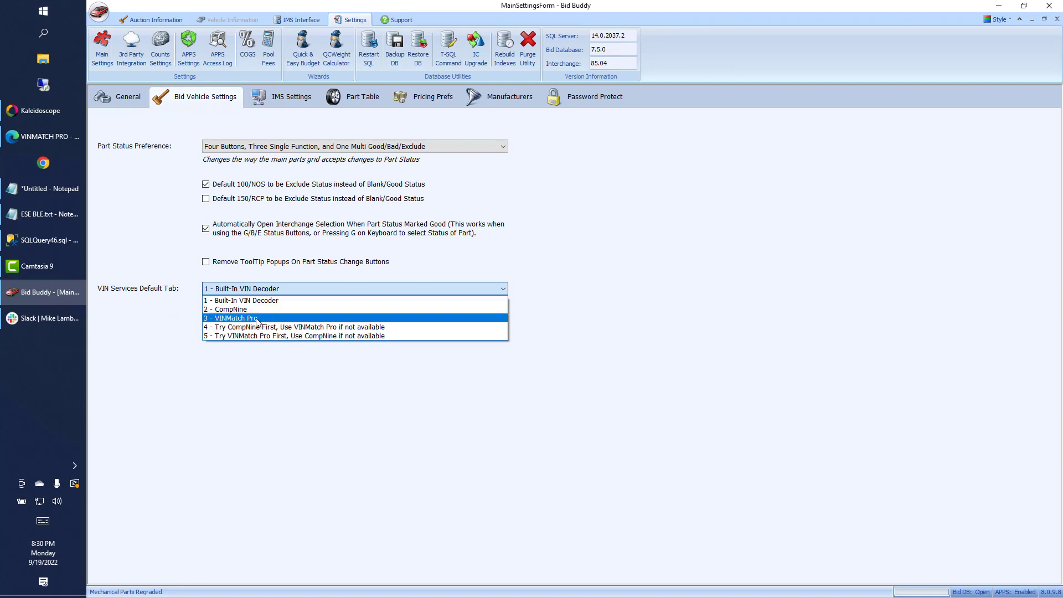
click(258, 319)
click(268, 289)
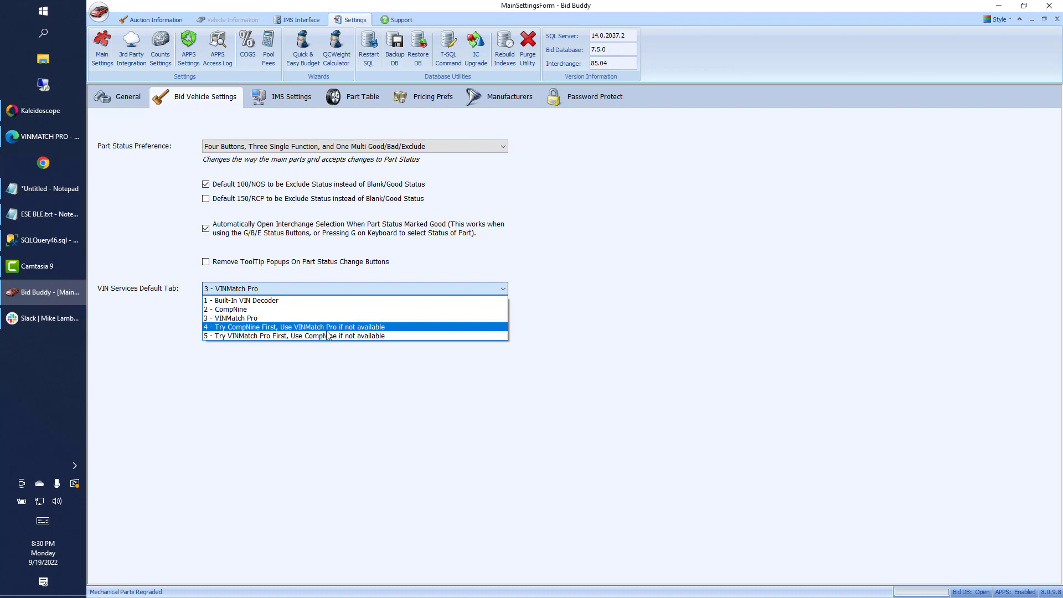
click(549, 227)
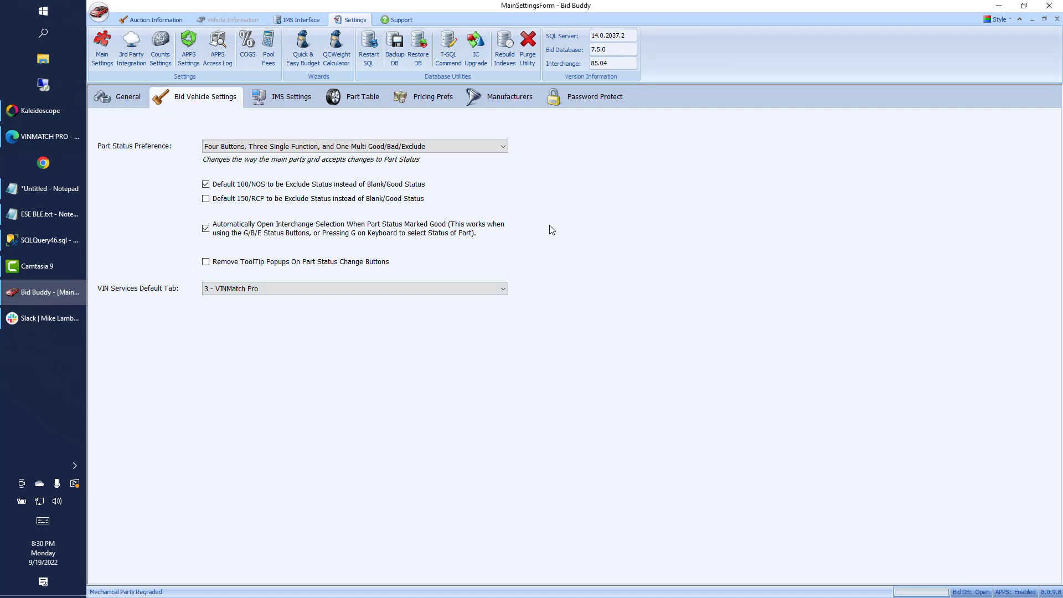
click(1057, 19)
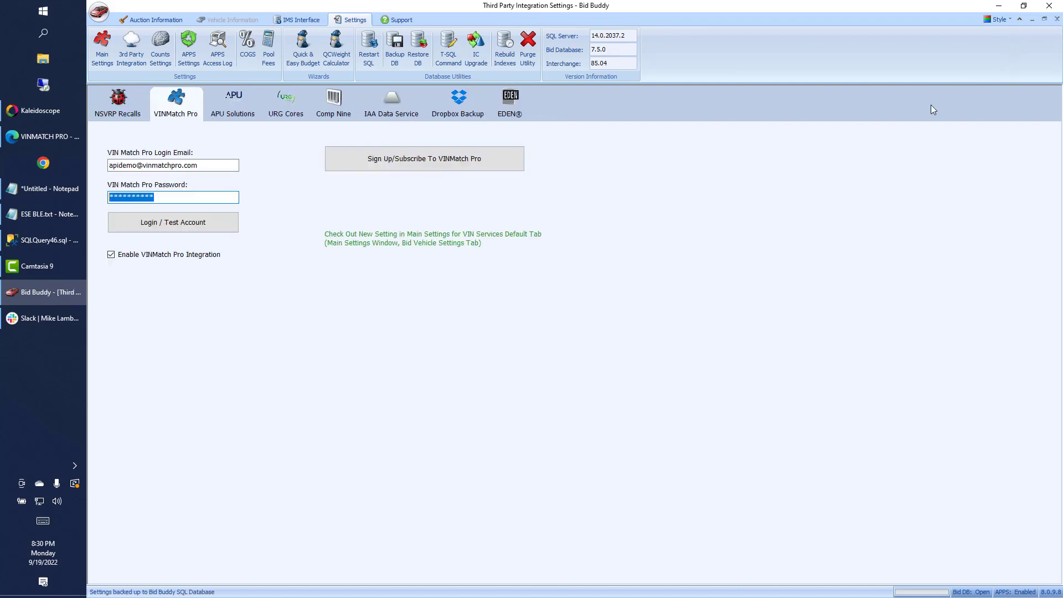
Close integration settings and reload the Copart Hartford, CT auction of September 20, 2022, listing 327 vehicles.
click(1057, 19)
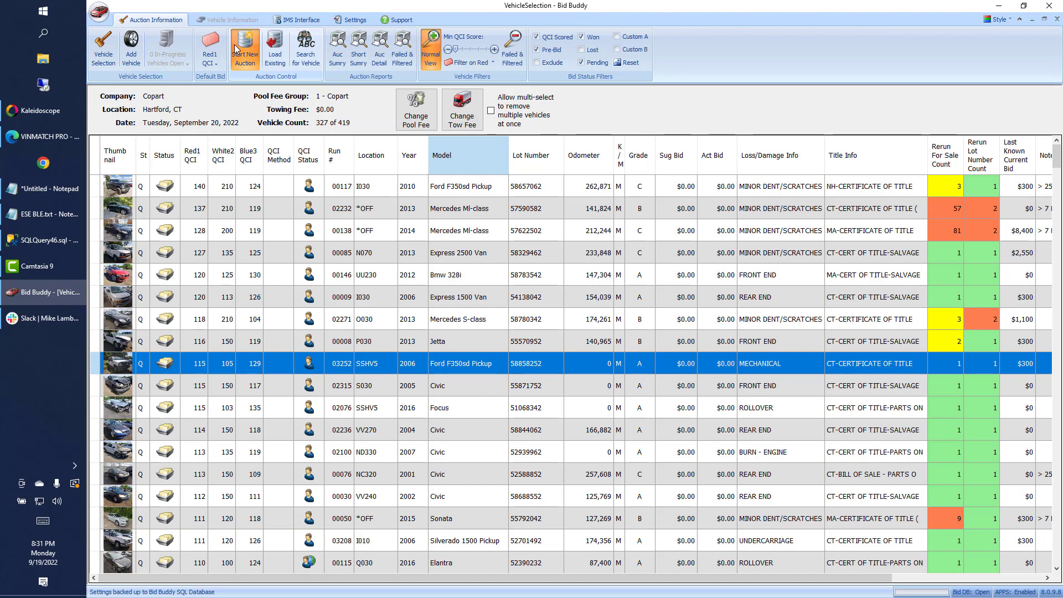
click(235, 47)
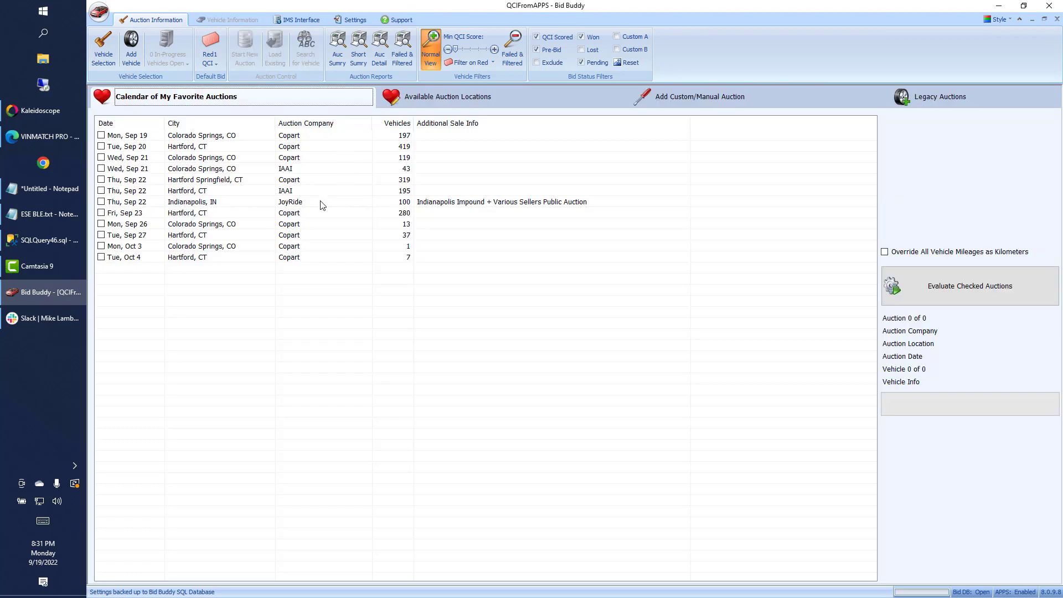
click(283, 200)
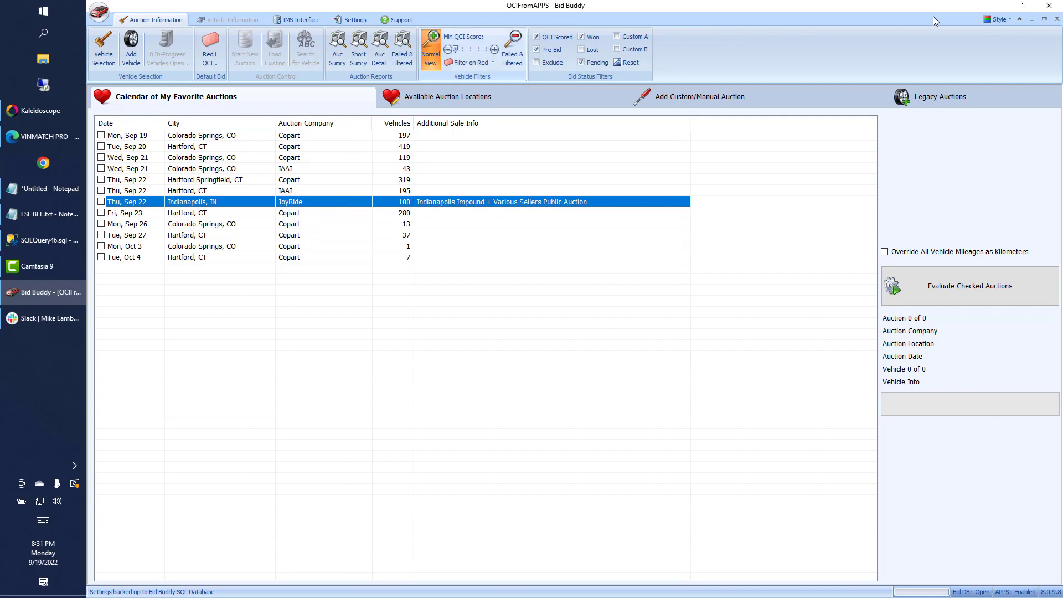
click(1056, 18)
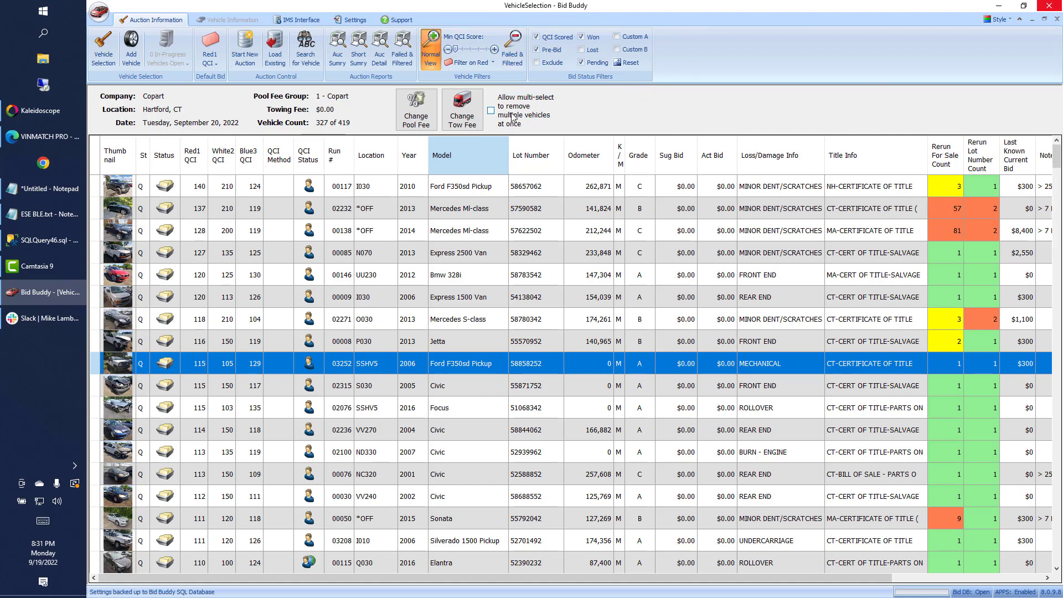
Apply the Failed & Filtered filter (92 of 419) and check the 2020 Honda Hr-v Lx's Notes.
click(512, 65)
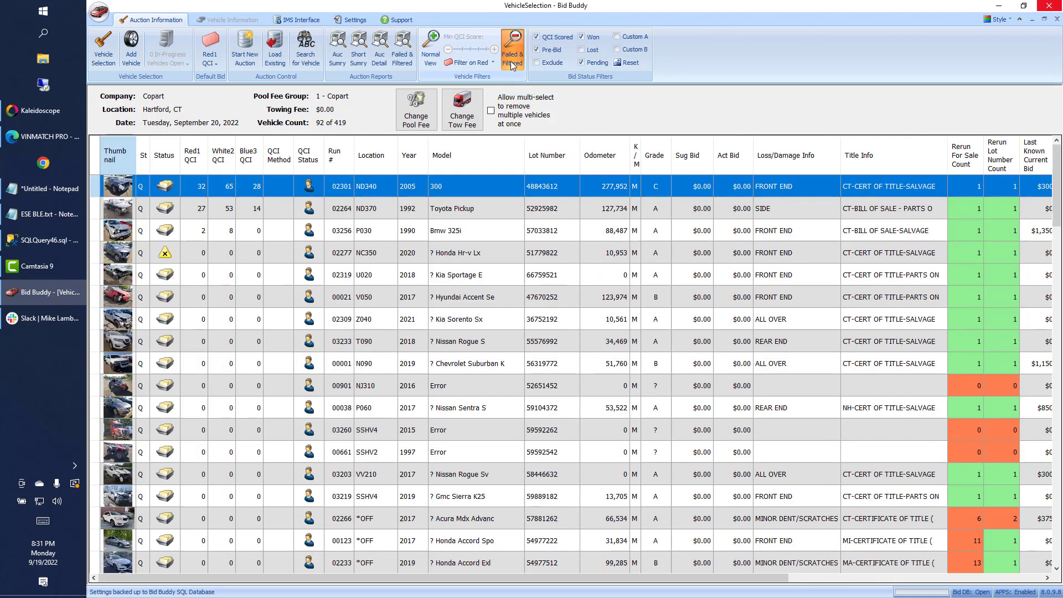
mouse_move(167, 256)
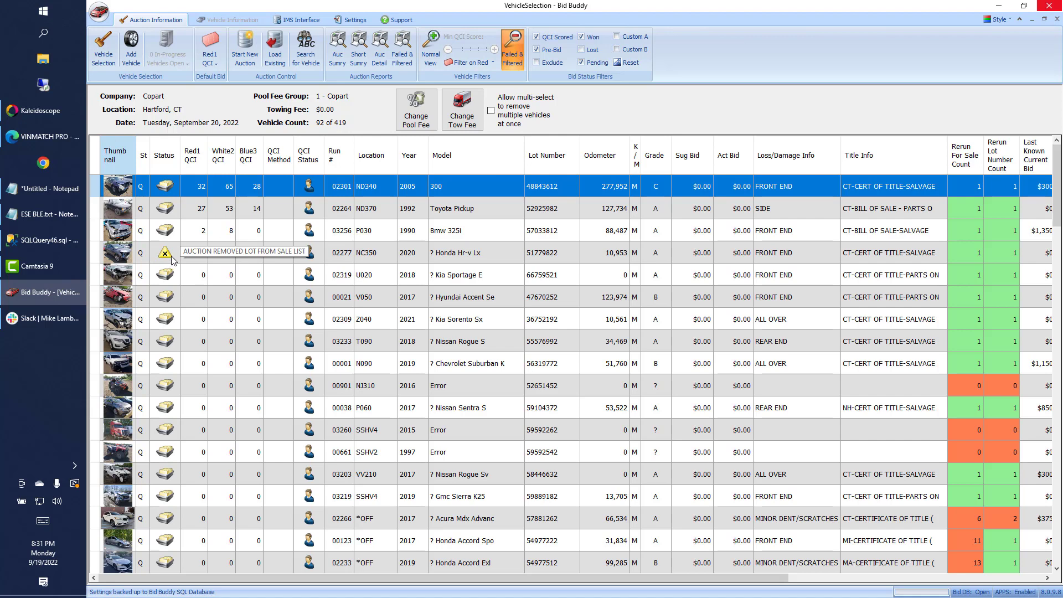
click(201, 259)
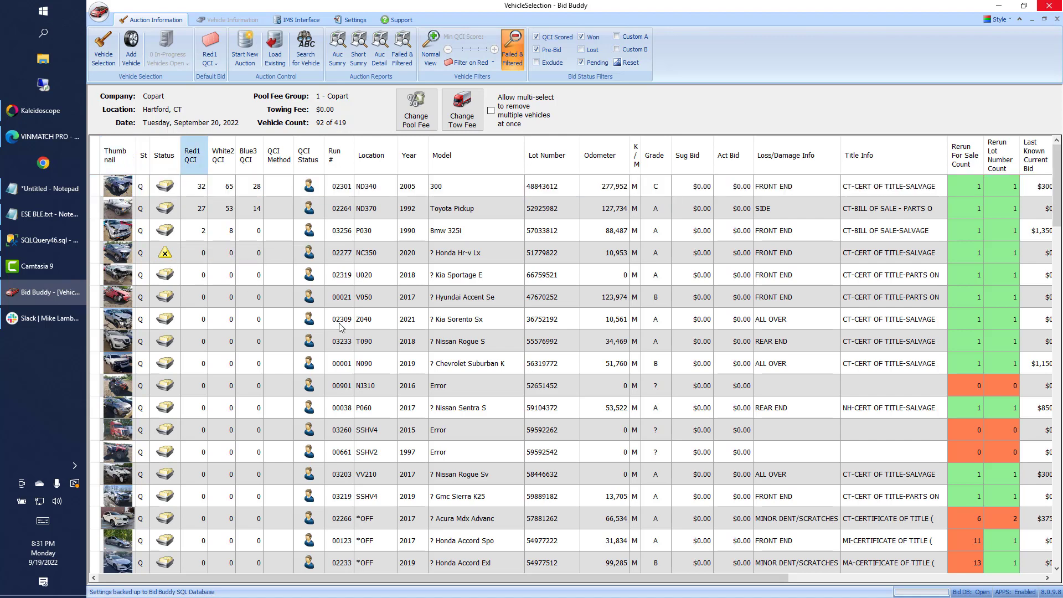
drag(695, 577, 875, 587)
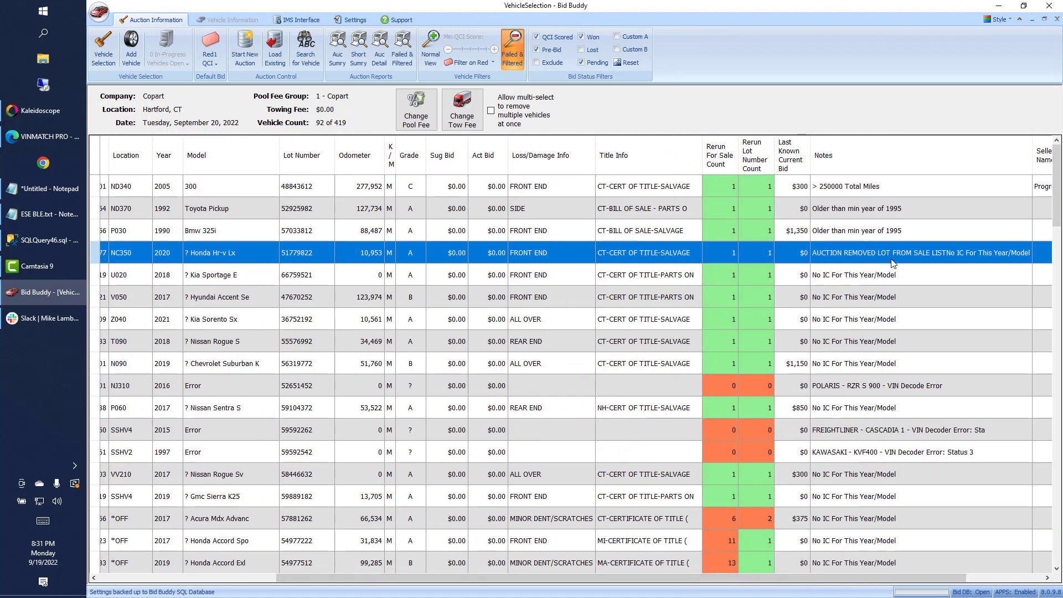
click(225, 578)
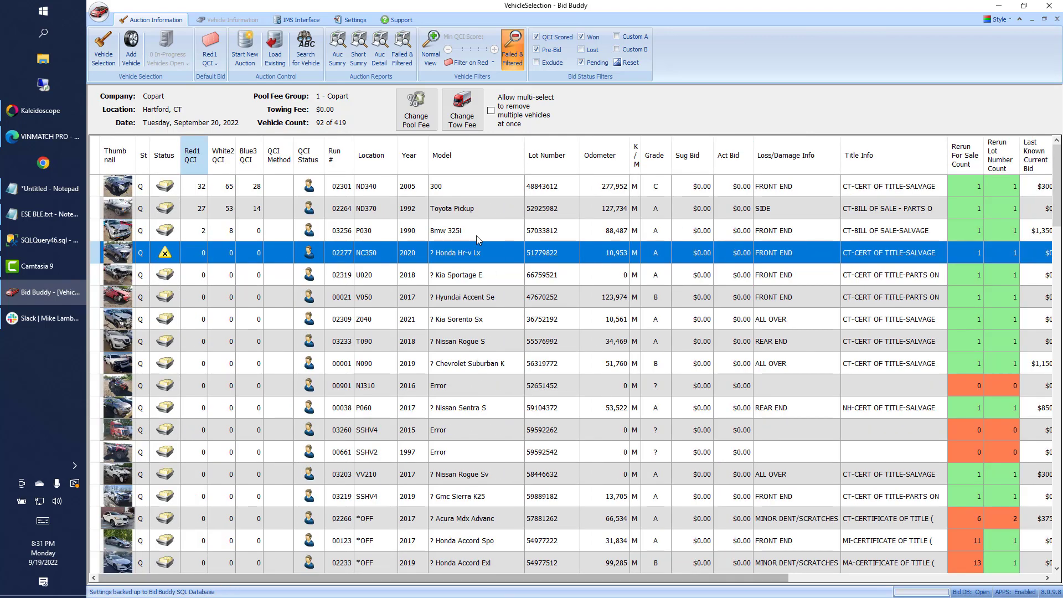
click(352, 20)
click(161, 48)
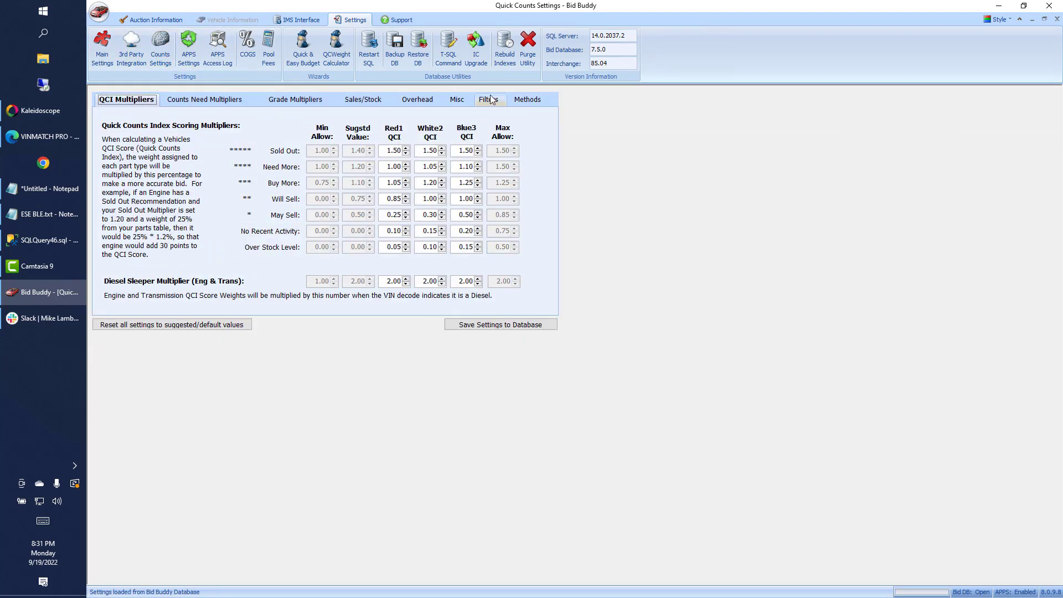
click(490, 100)
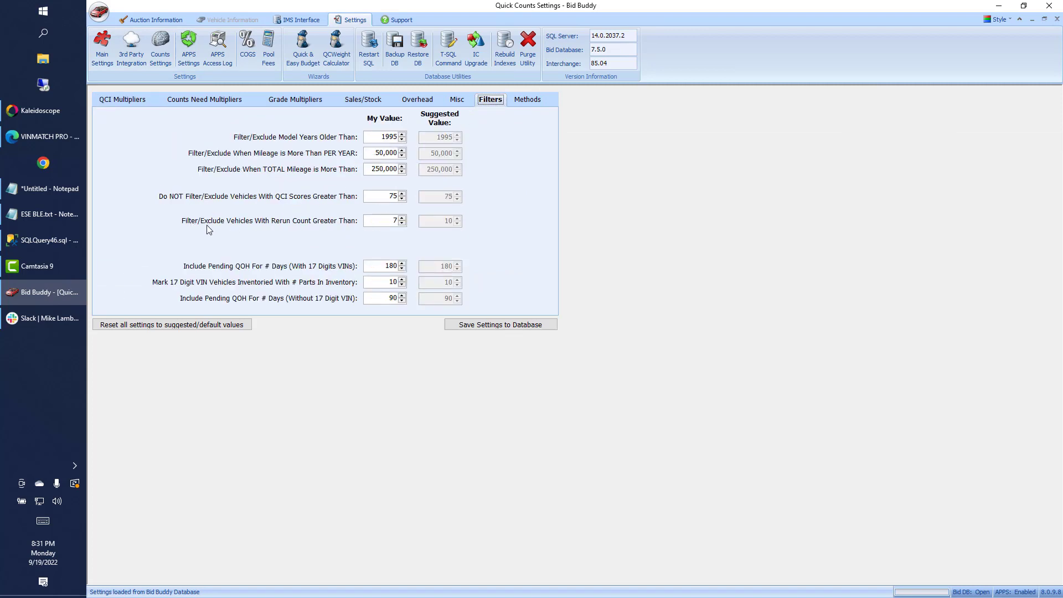
double_click(382, 221)
click(1058, 20)
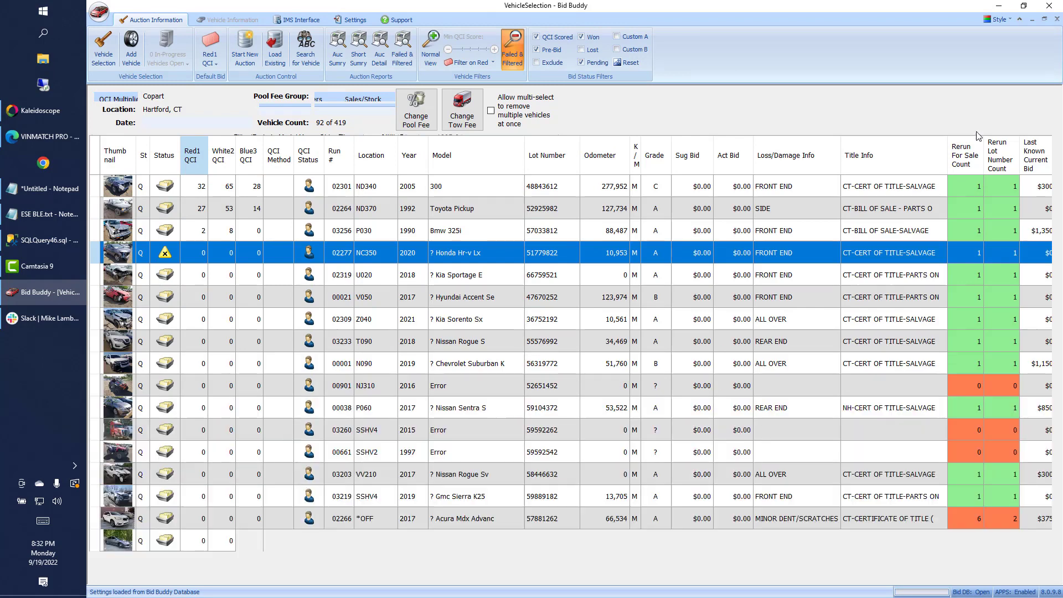